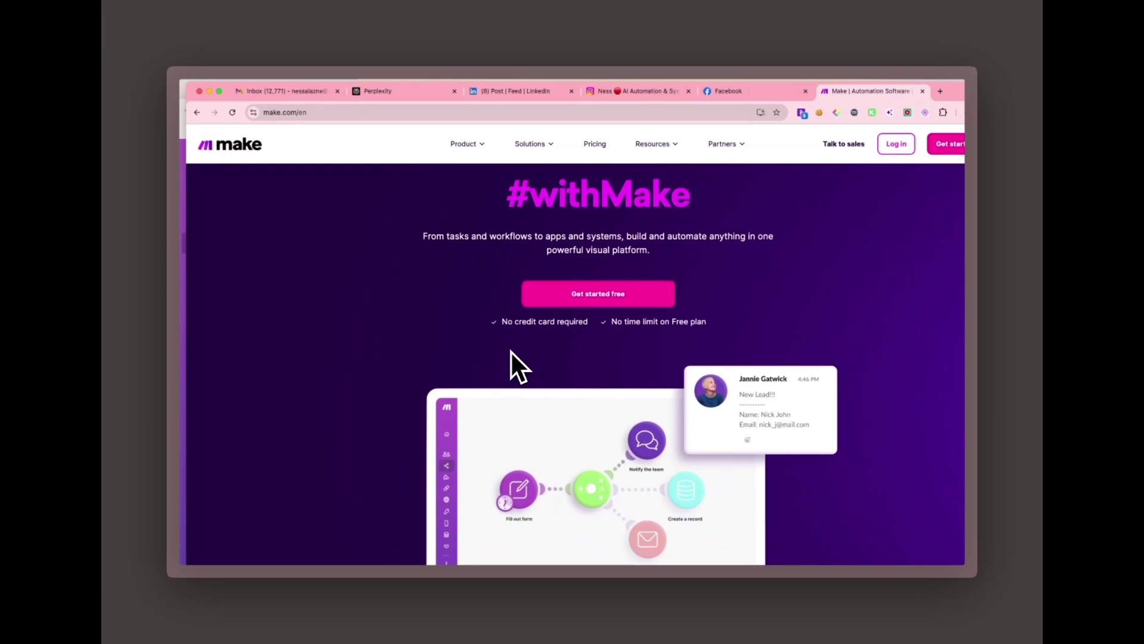
Step: Review the Make home page and the subscription plans on its pricing page
scroll(511, 352, down, 4)
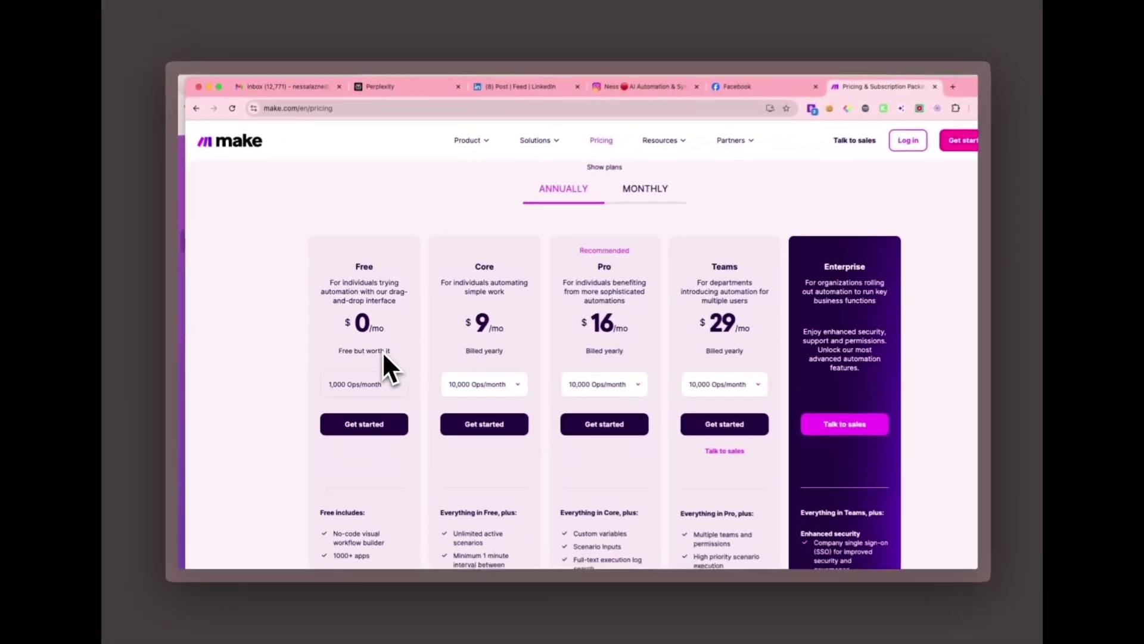
scroll(381, 351, down, 2)
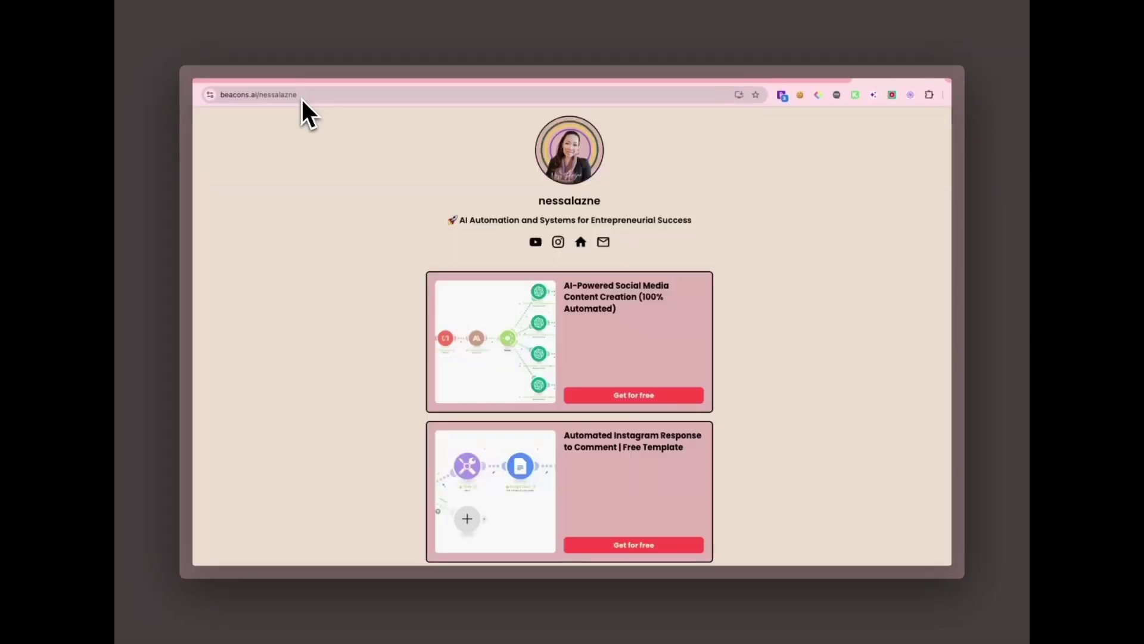
Step: Open the free AI-Powered Social Media Content Creation (100% Automated) template from the Beacons page and read its description
click(302, 98)
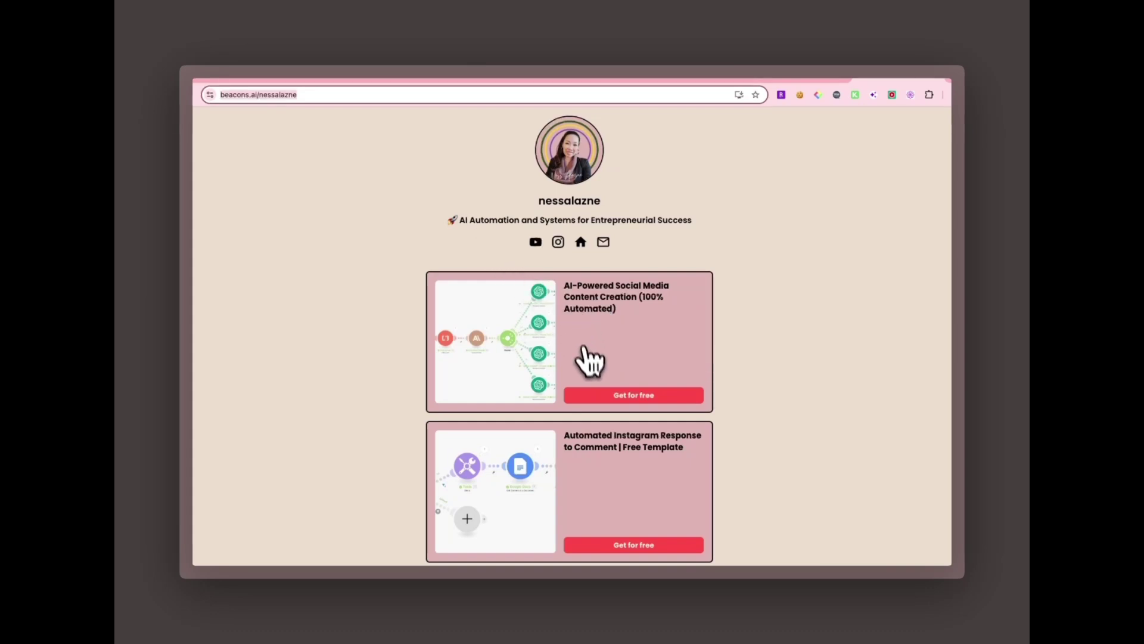
click(596, 396)
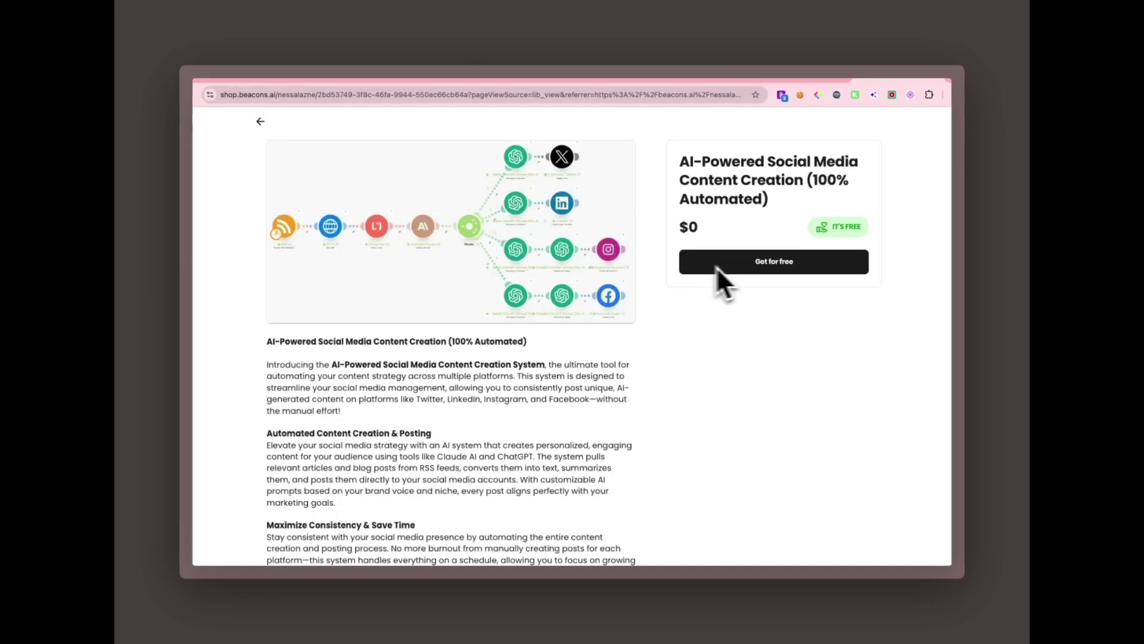
scroll(566, 434, down, 3)
scroll(565, 434, up, 3)
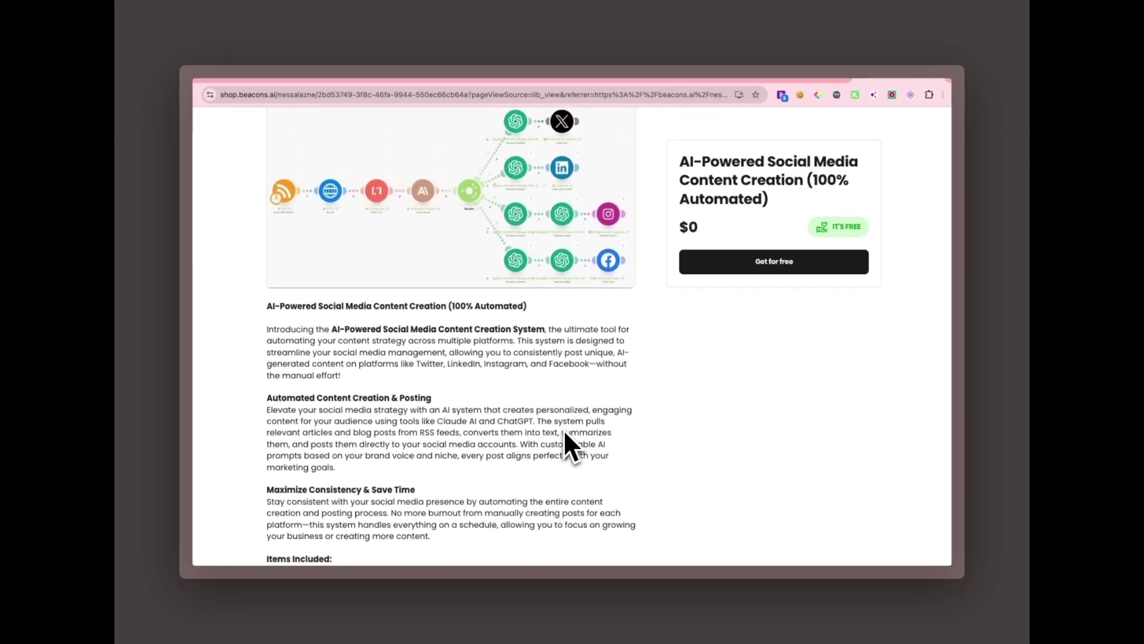
scroll(565, 434, down, 2)
scroll(565, 434, down, 4)
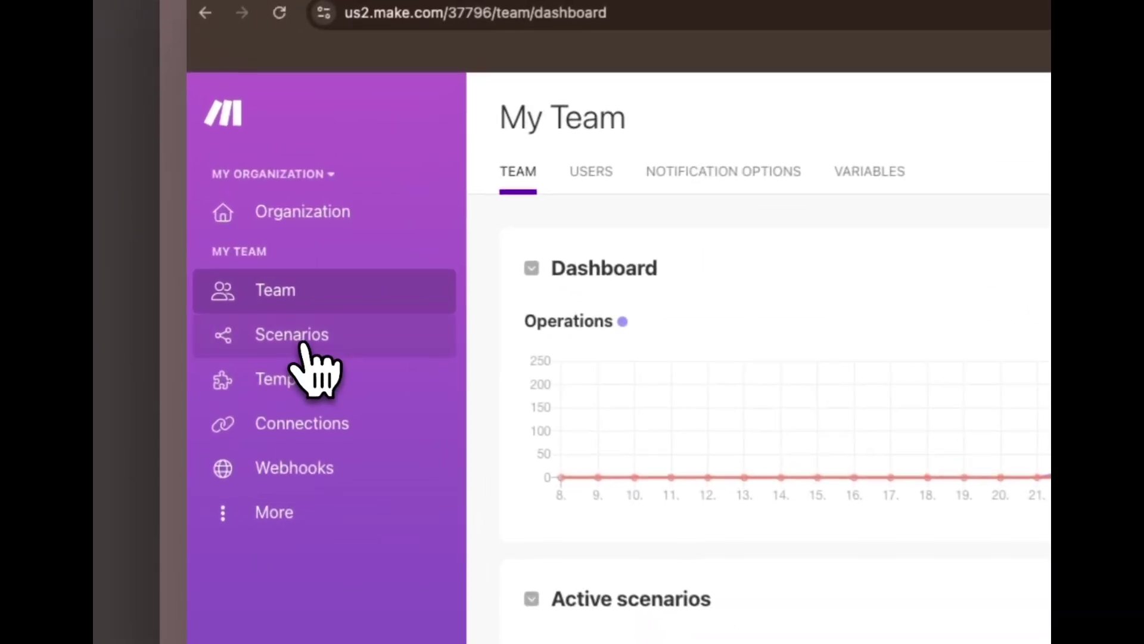
Step: Switch to Make, create a new scenario and import the blueprint file RSS Feed to Social Media.json into it
click(232, 278)
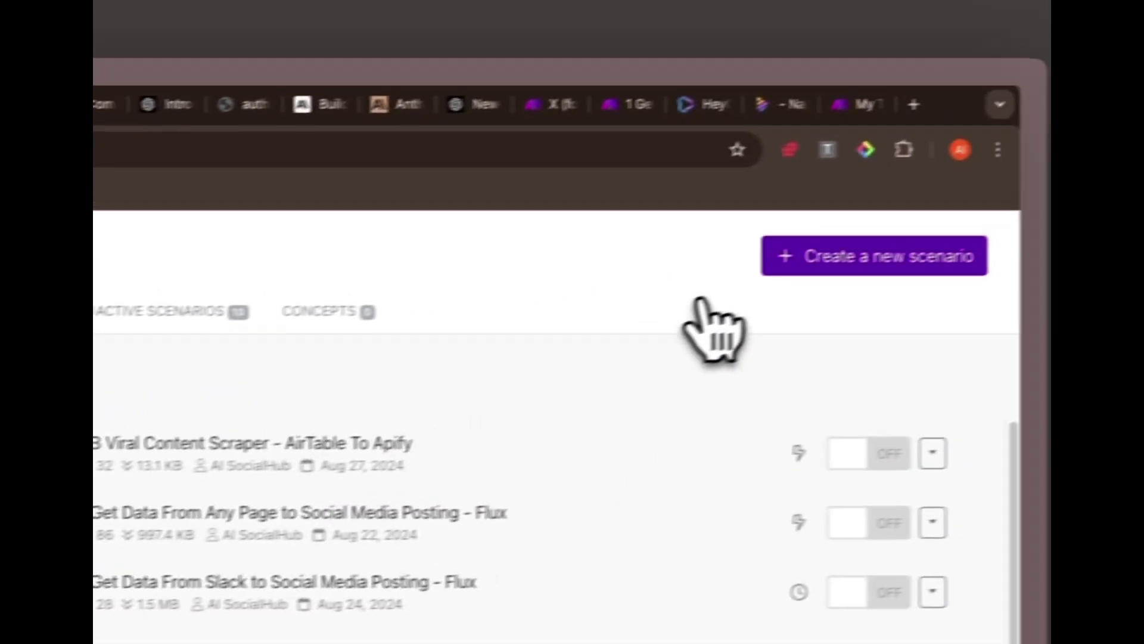
click(788, 265)
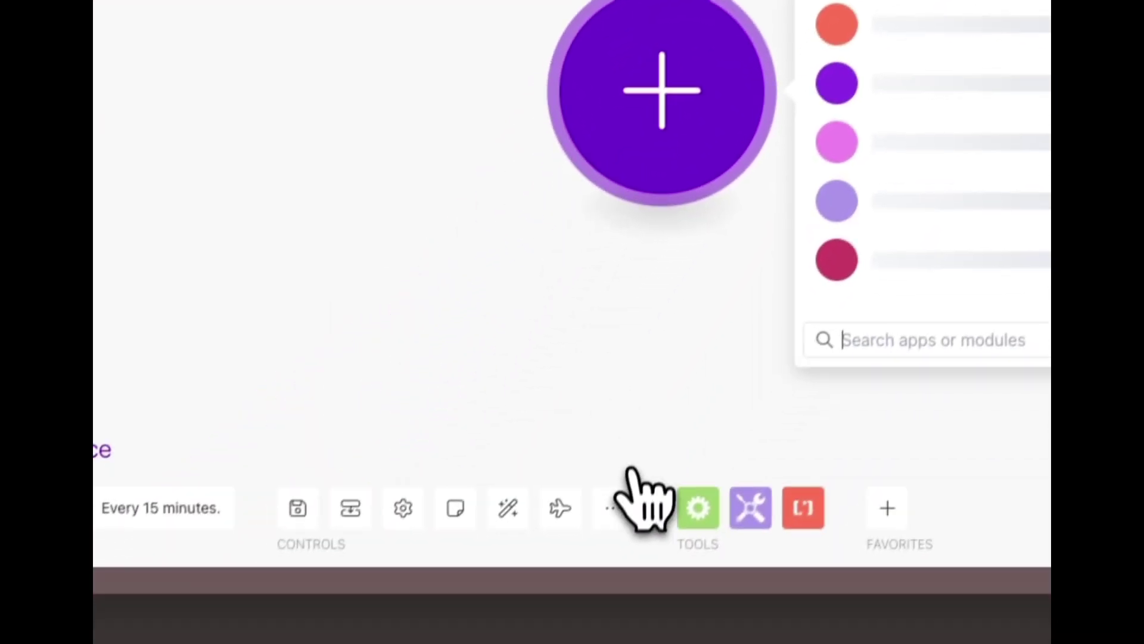
click(611, 508)
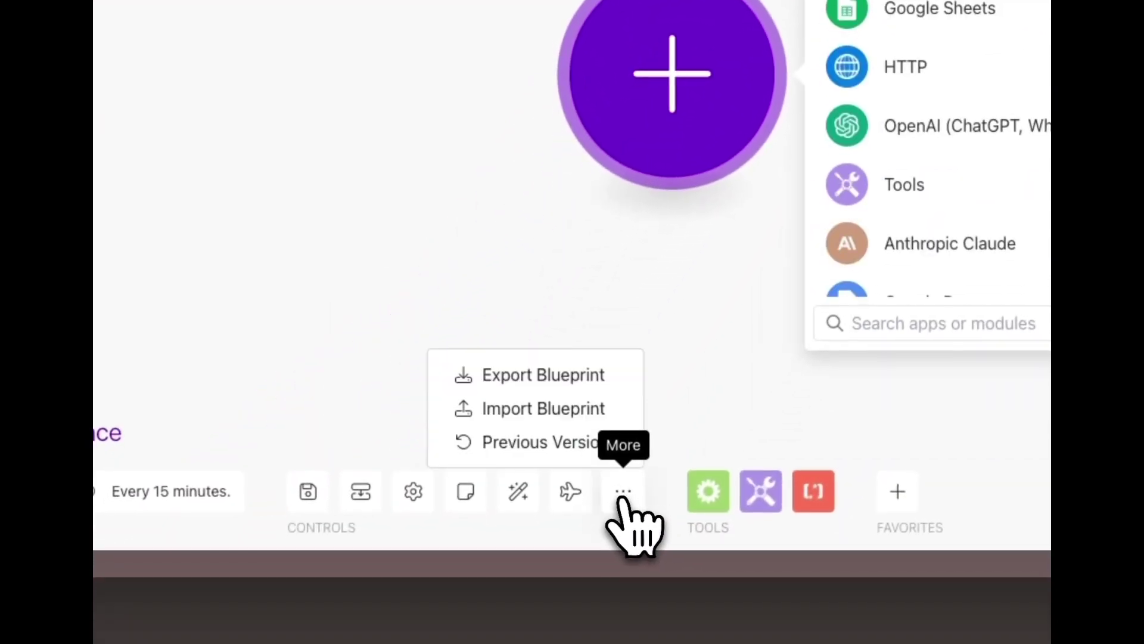
click(546, 416)
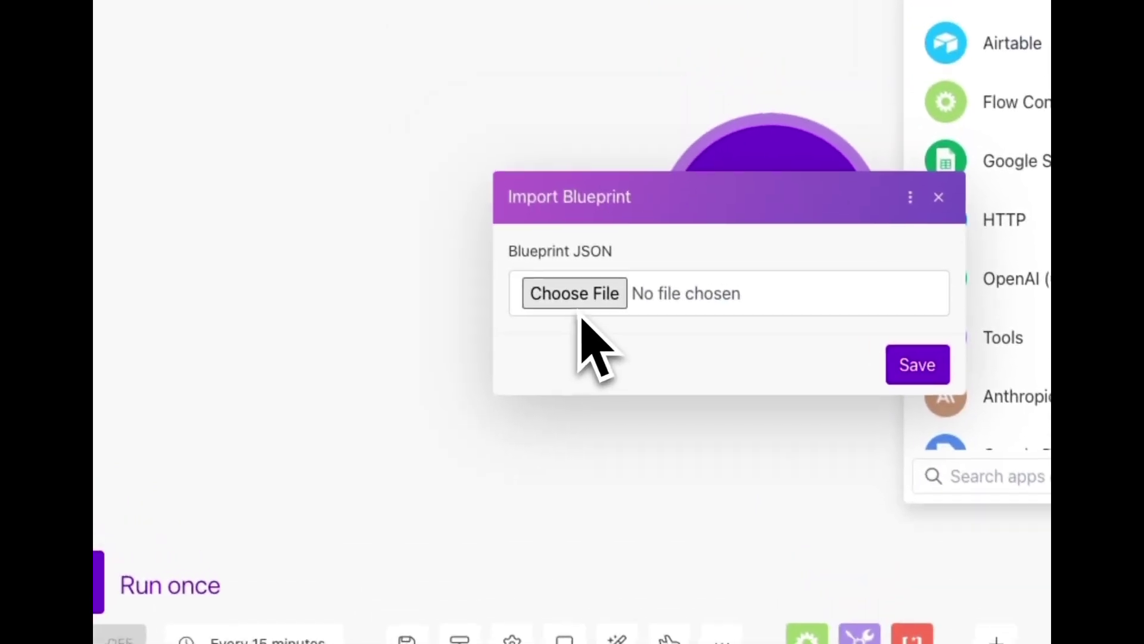
click(570, 302)
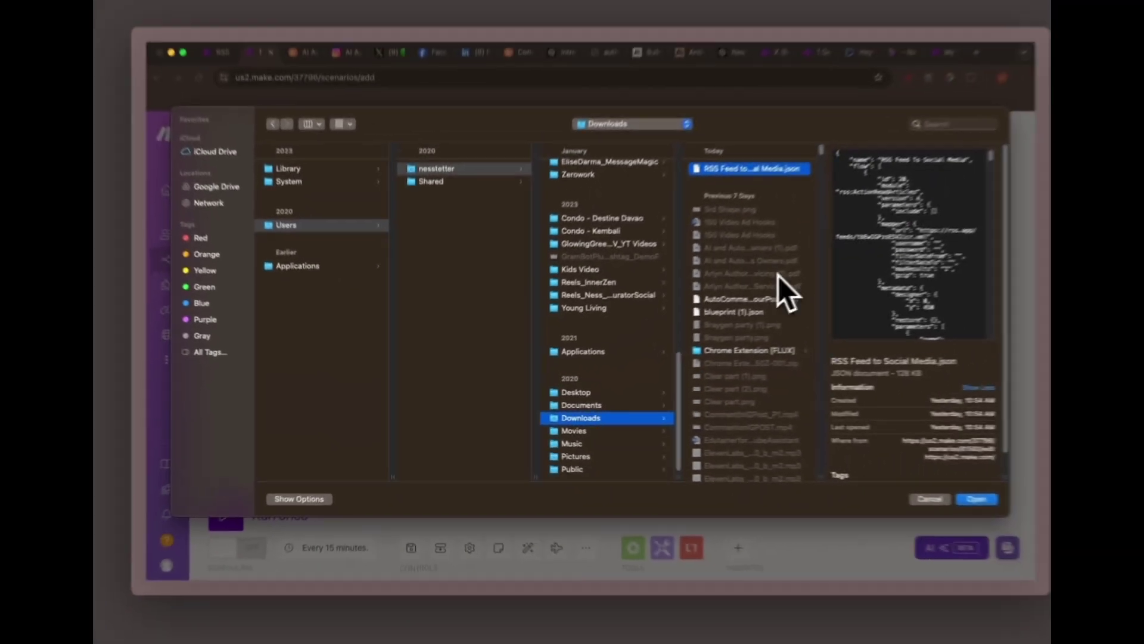
click(978, 498)
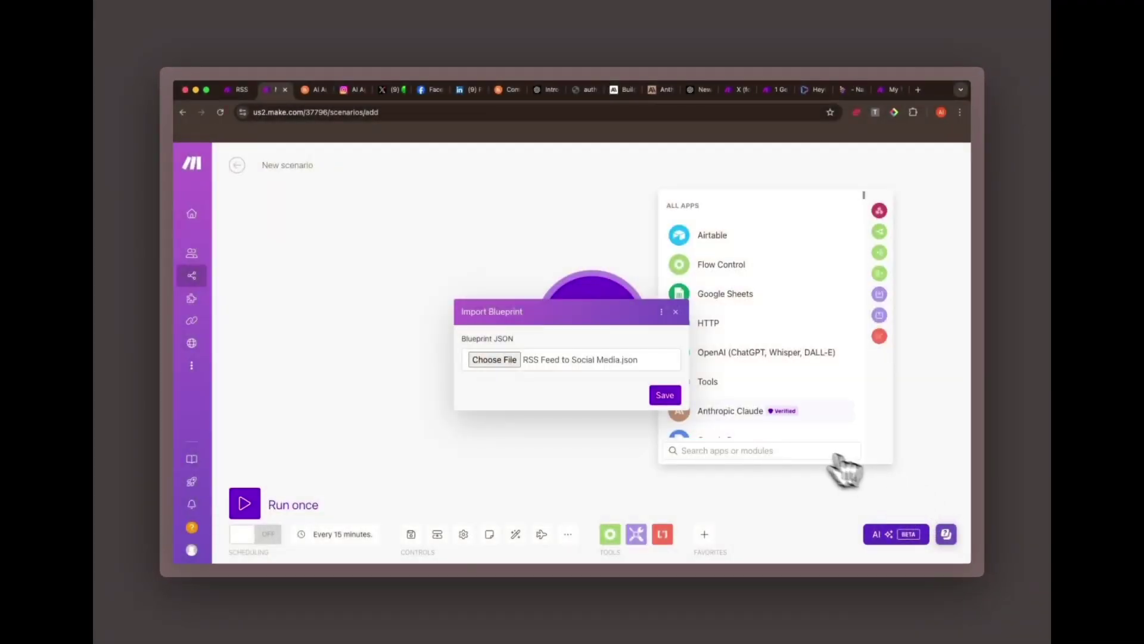
click(665, 395)
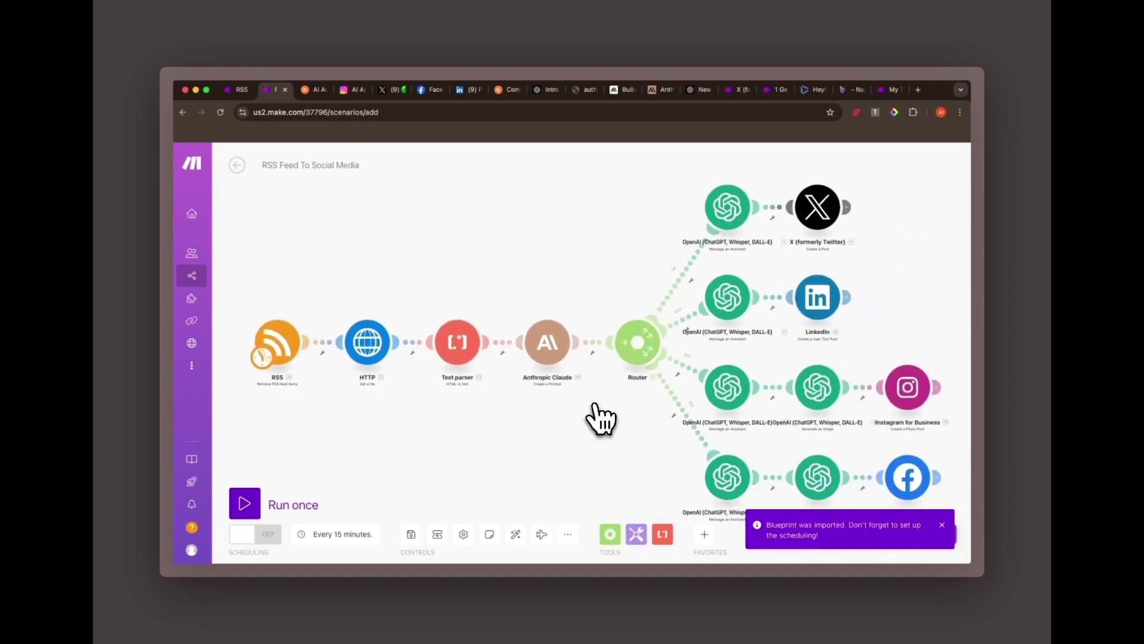
Step: Open the settings of the RSS module at the start of the imported scenario
scroll(589, 412, up, 2)
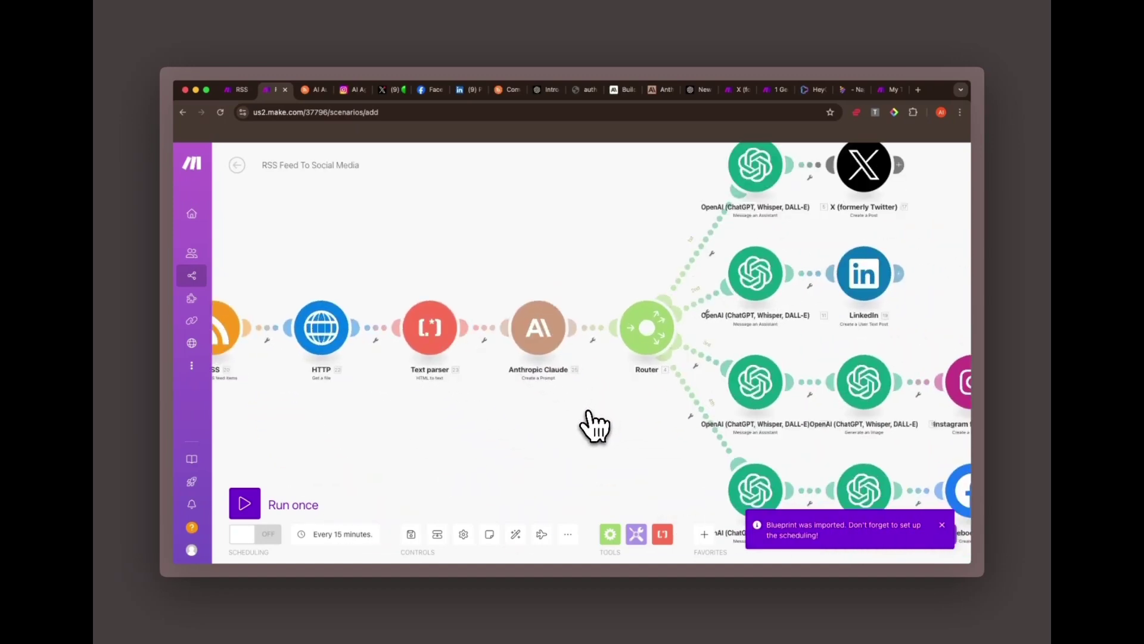
scroll(593, 424, down, 2)
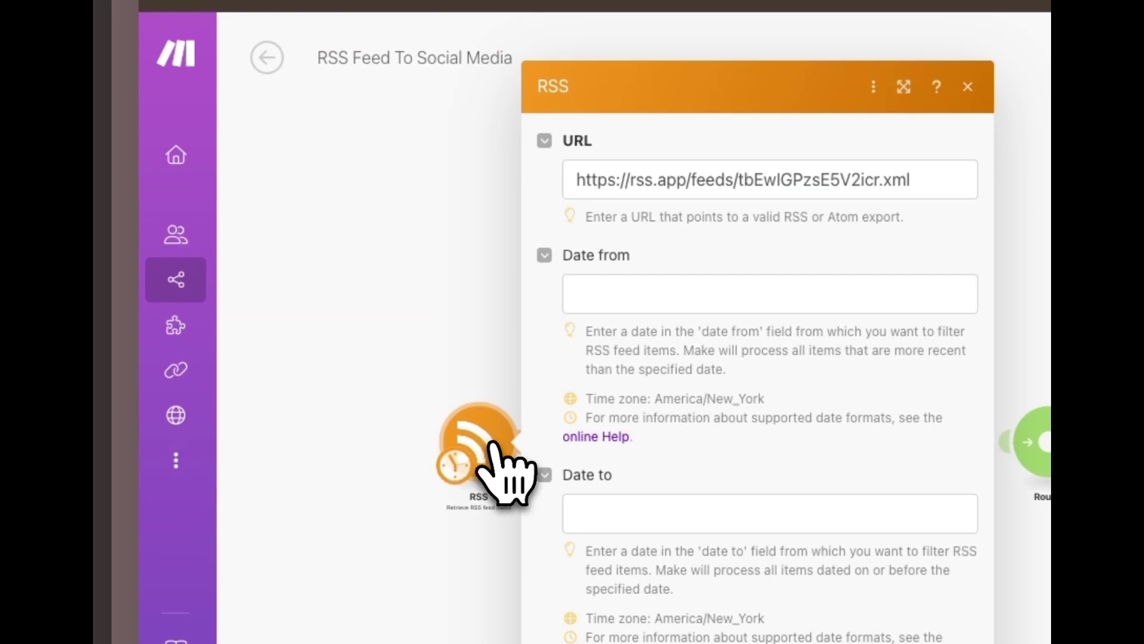
click(403, 418)
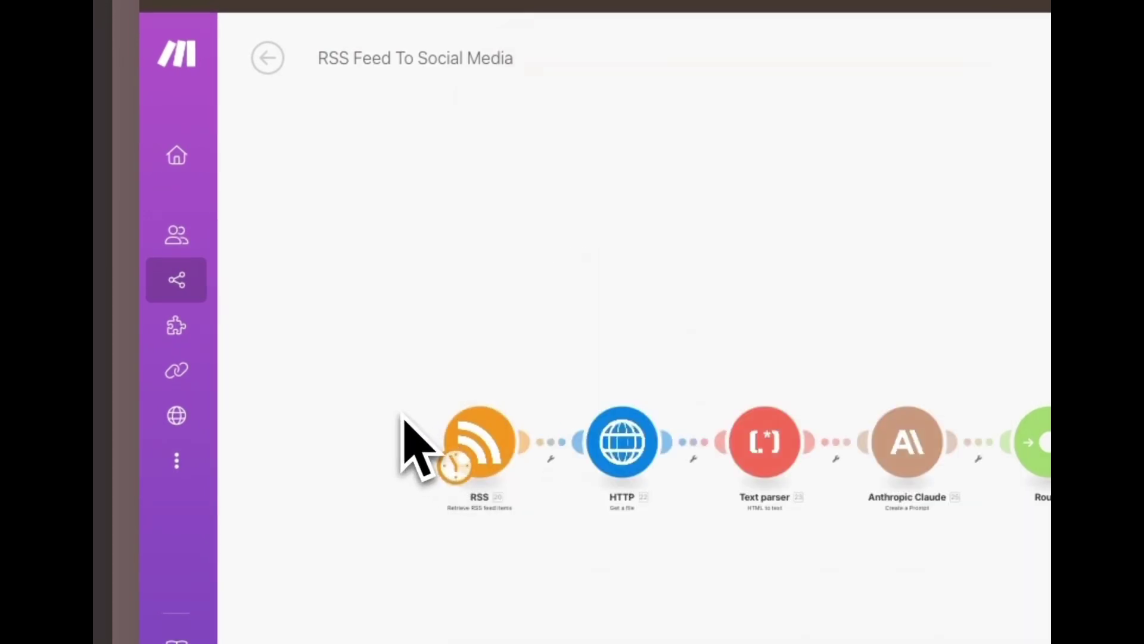
click(491, 446)
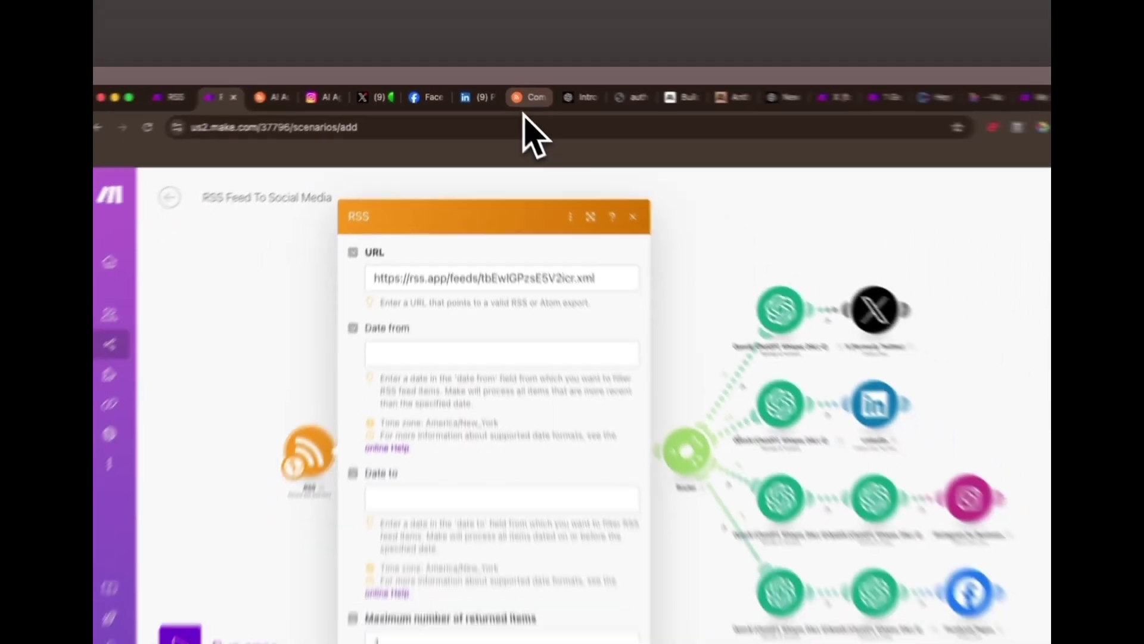
Step: Switch to RSS.app, generate a new feed from the Small Business topic, save it and copy its XML feed link
click(574, 113)
click(292, 166)
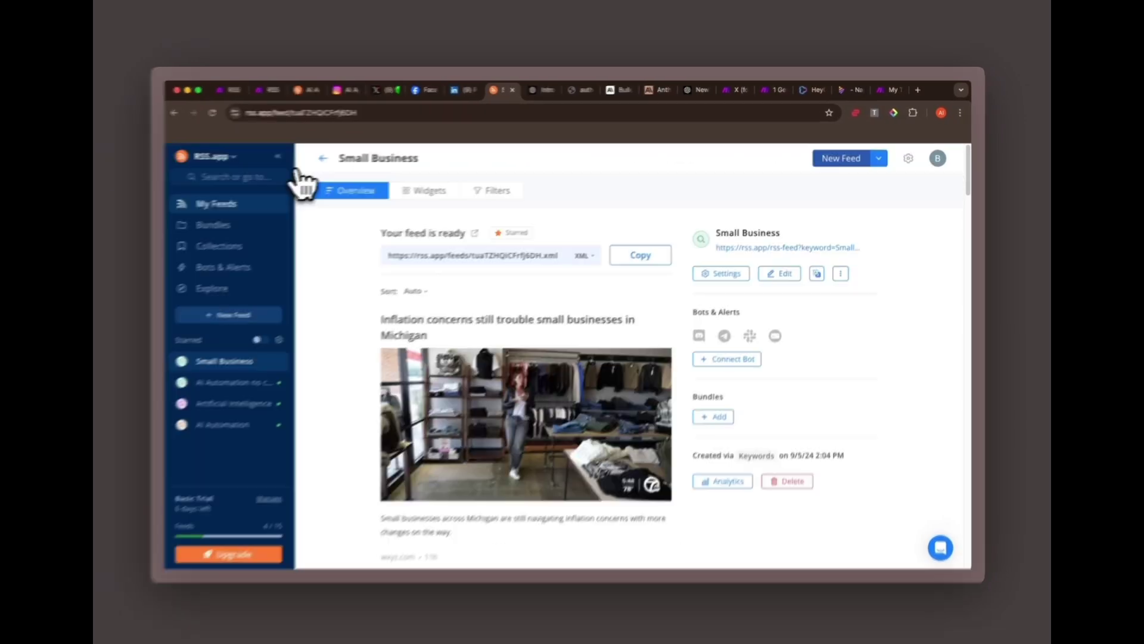
click(839, 157)
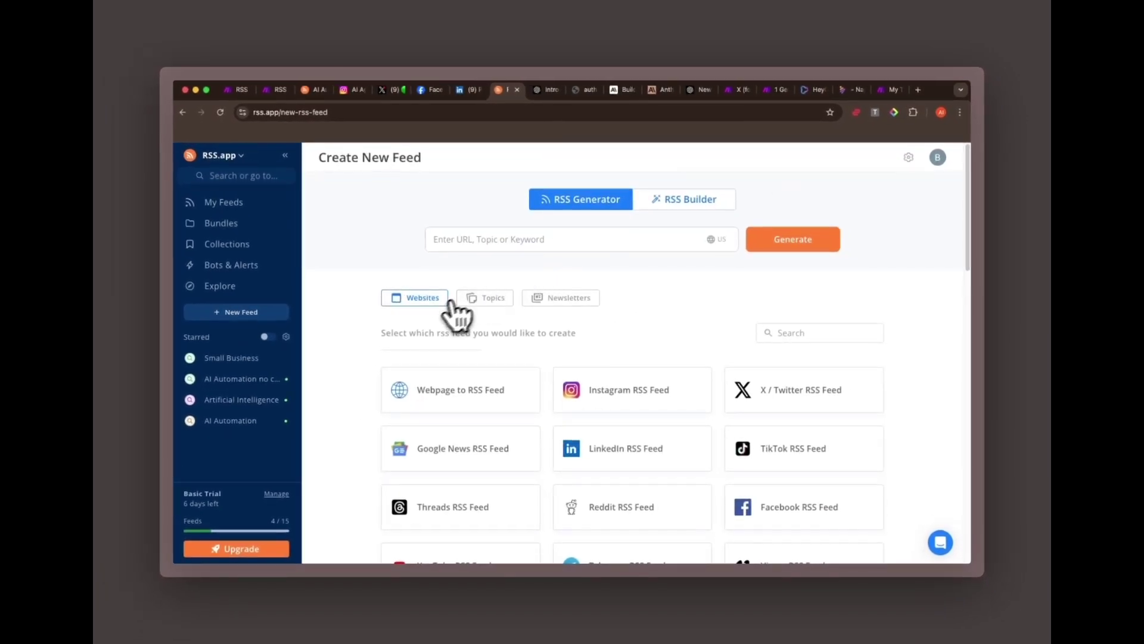
click(471, 305)
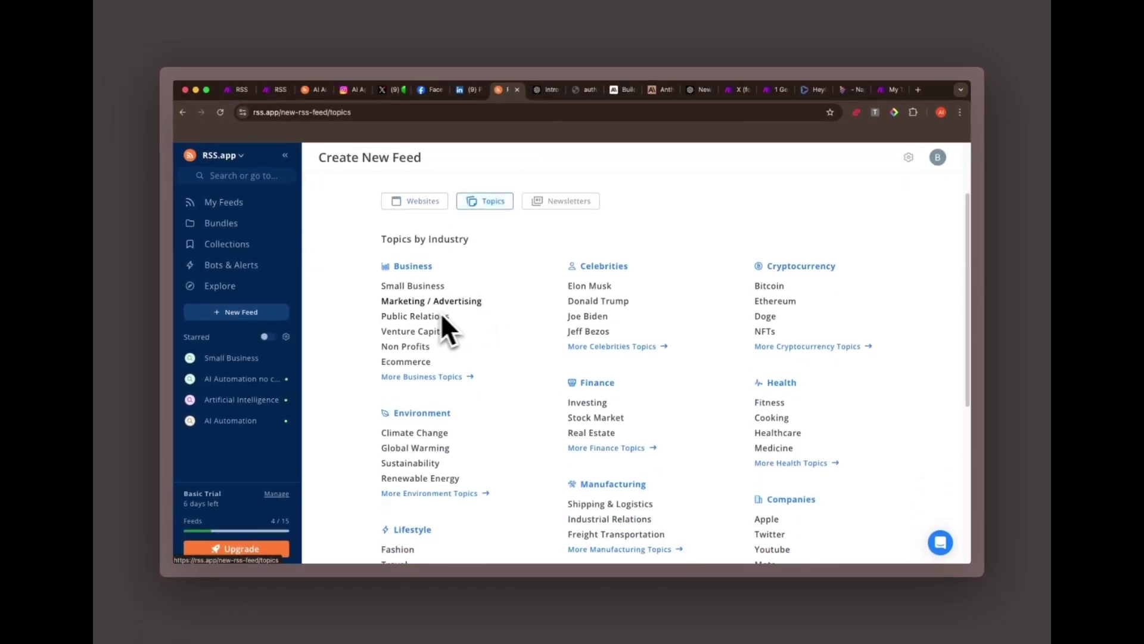
click(417, 288)
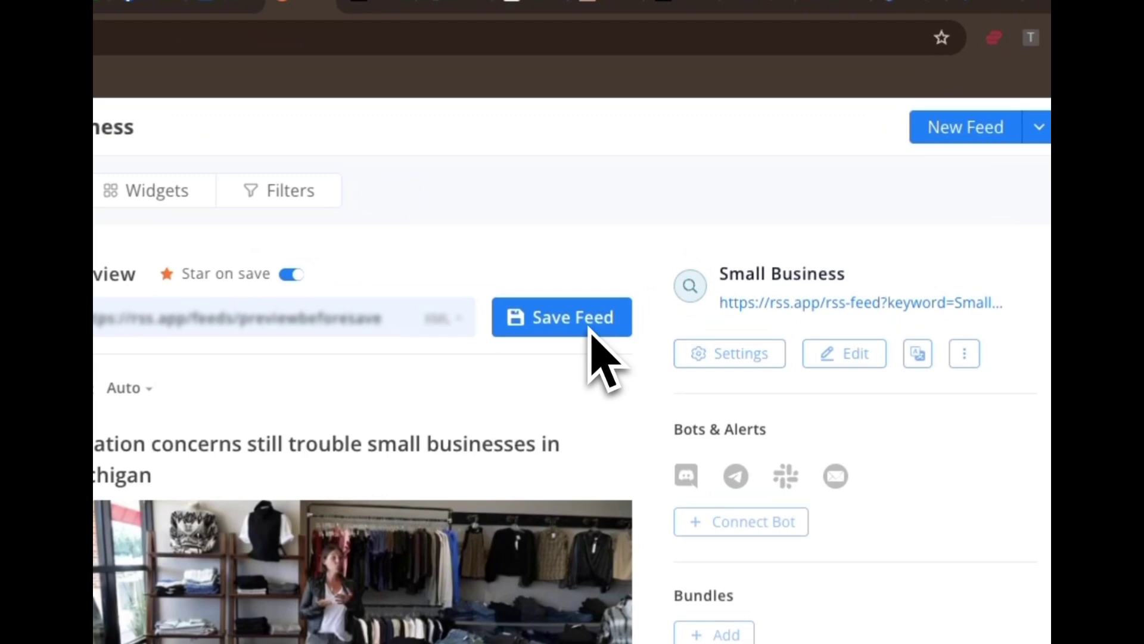
click(575, 335)
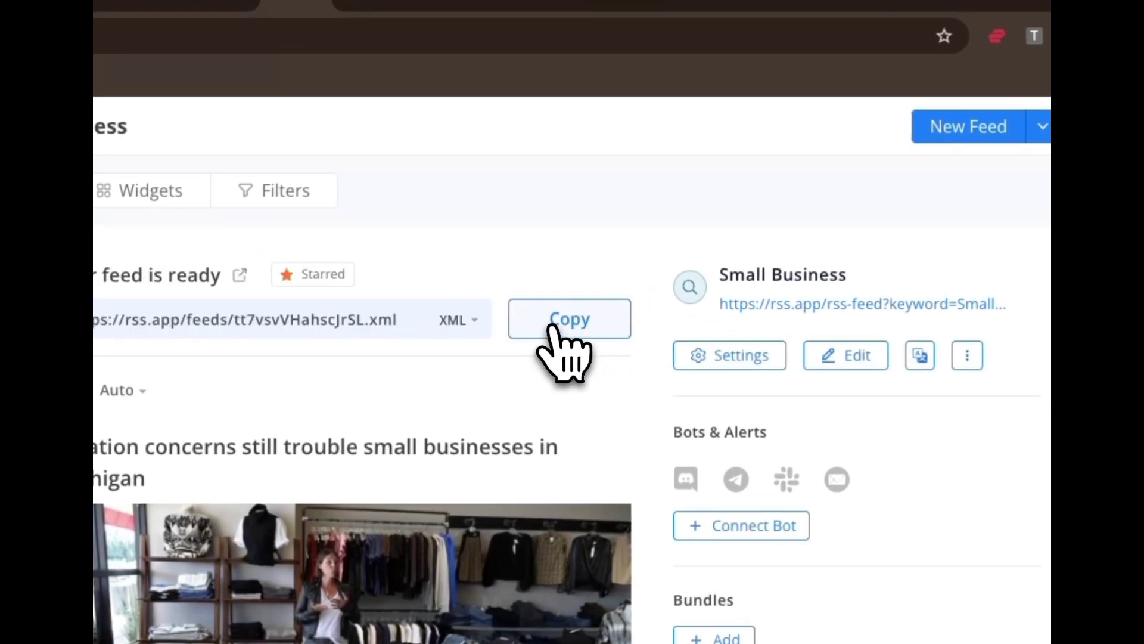
click(563, 334)
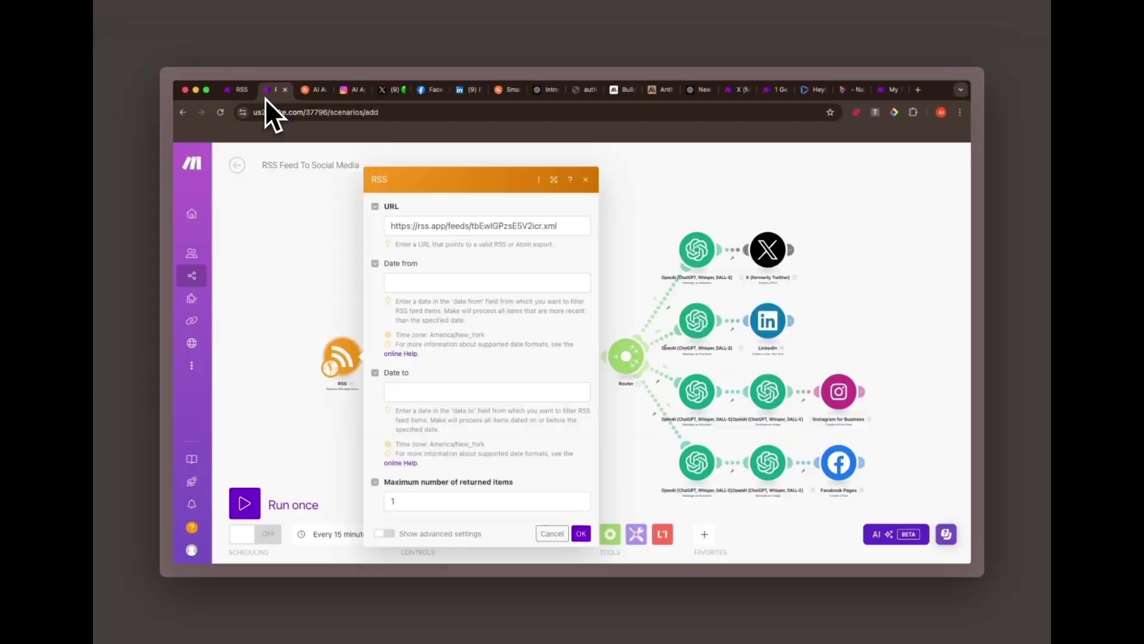
Step: Switch back to the Make scenario and replace the RSS module's URL with the copied feed link
drag(556, 226, 525, 226)
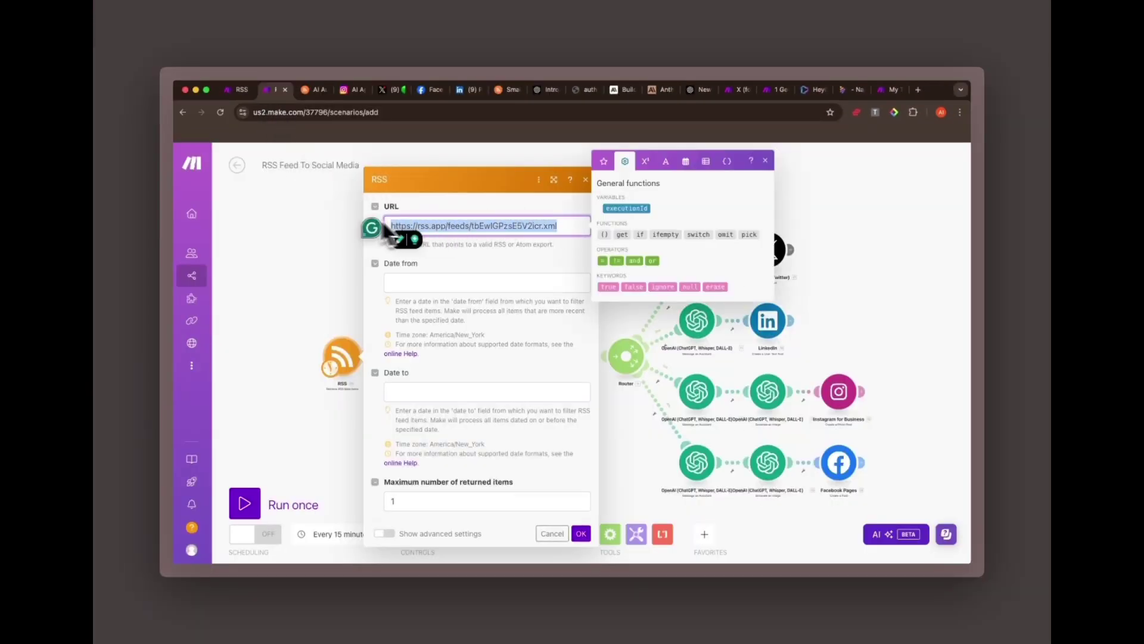
right_click(468, 230)
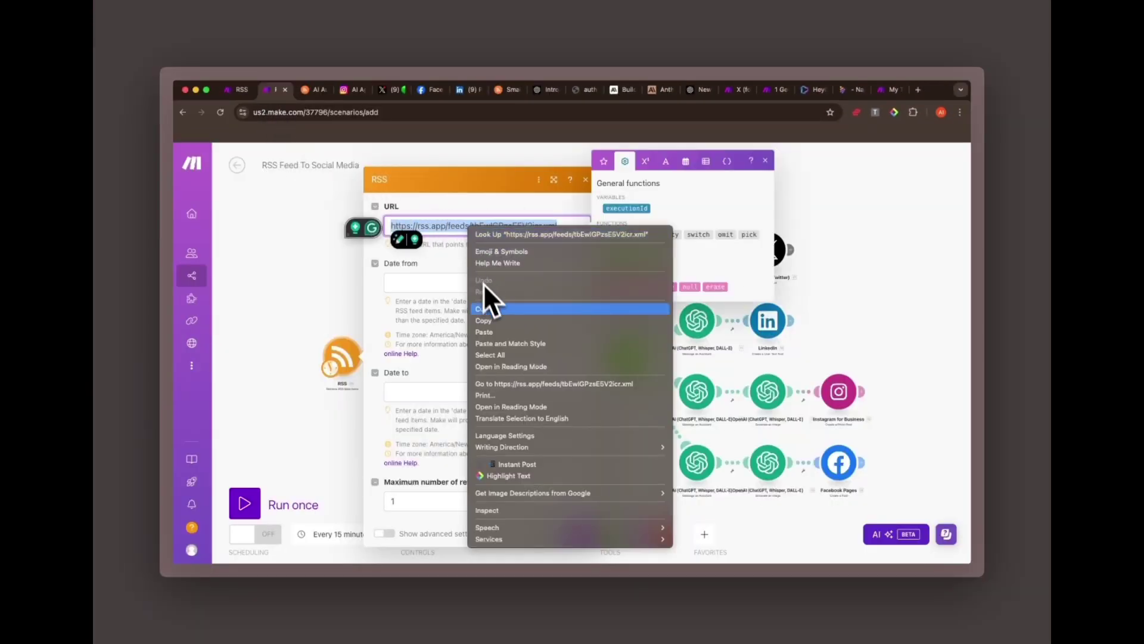
click(492, 331)
click(439, 500)
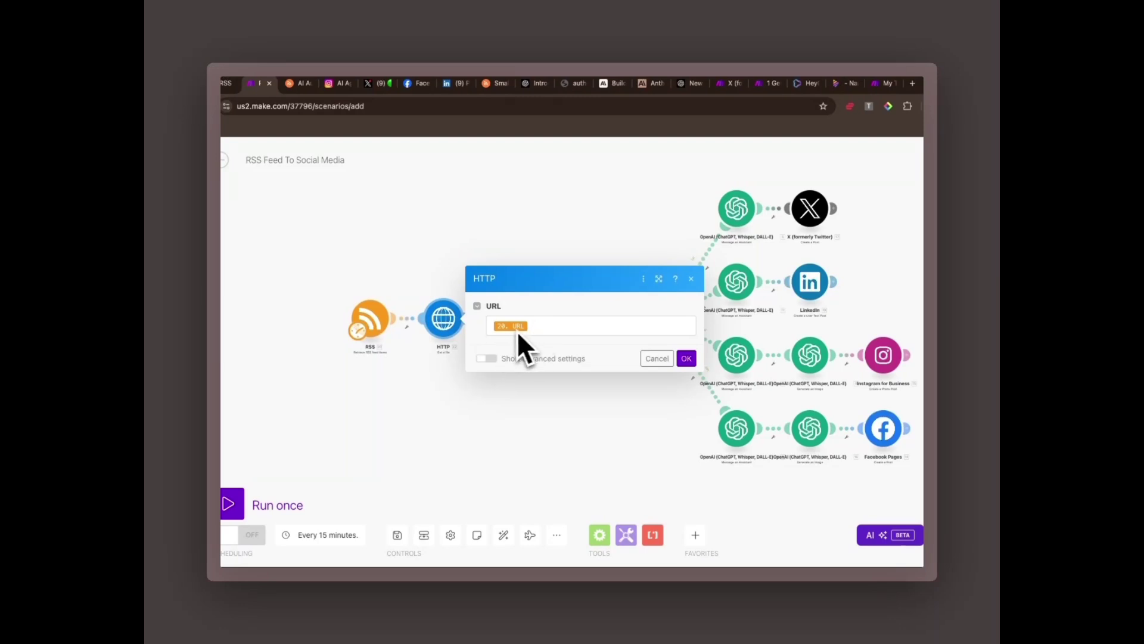
Step: Check the RSS URL mapping in the HTTP module's URL field and accept the module's settings
scroll(441, 352, up, 2)
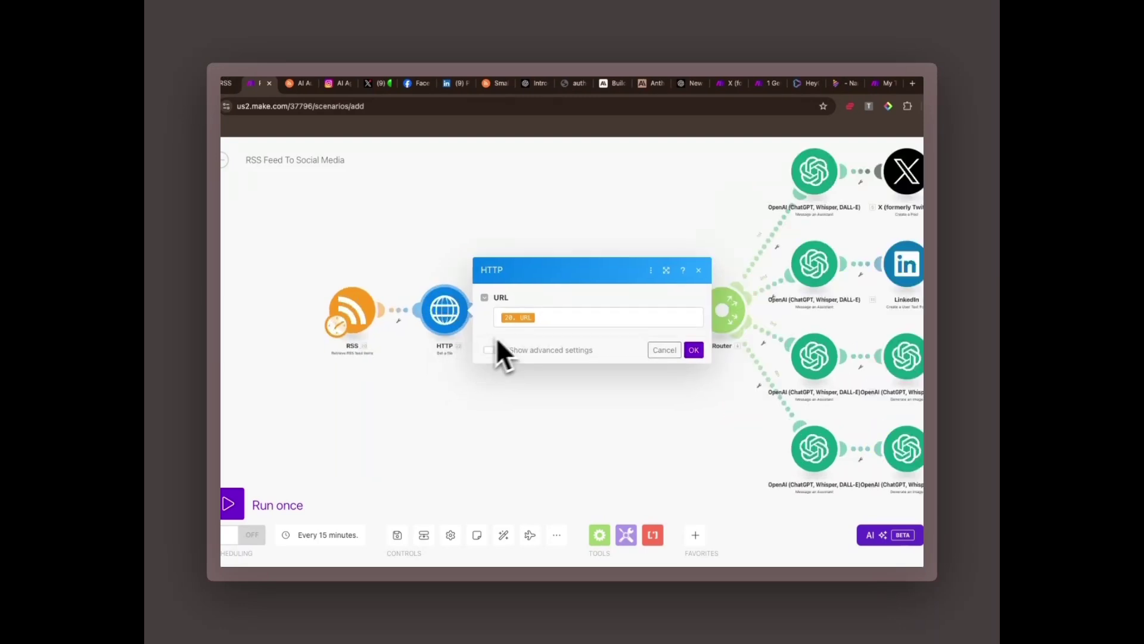
click(540, 322)
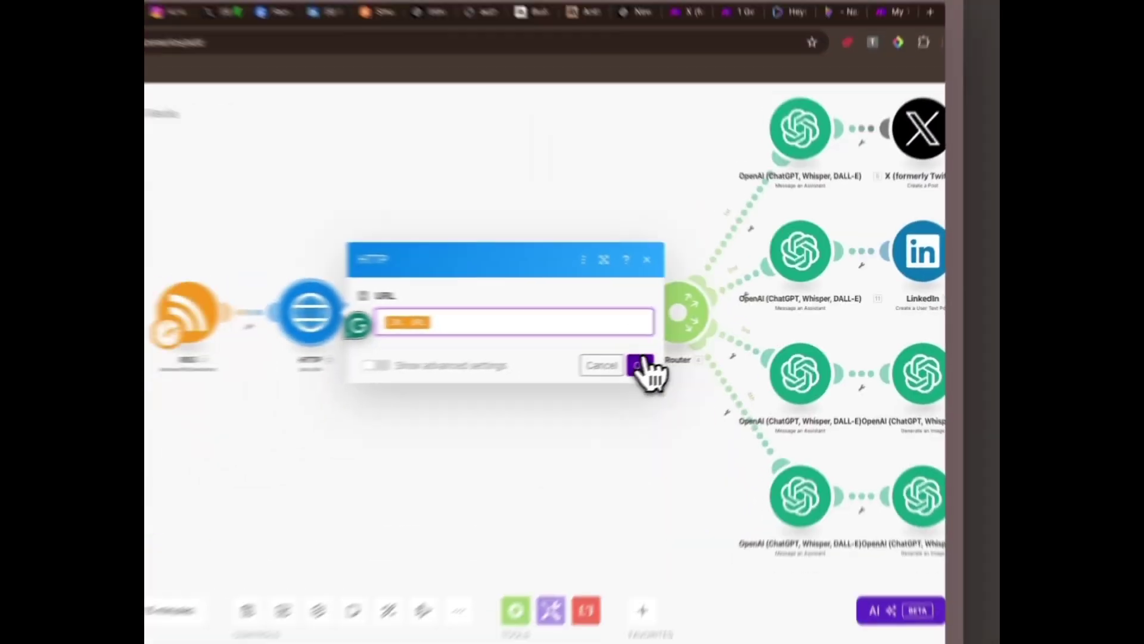
click(694, 350)
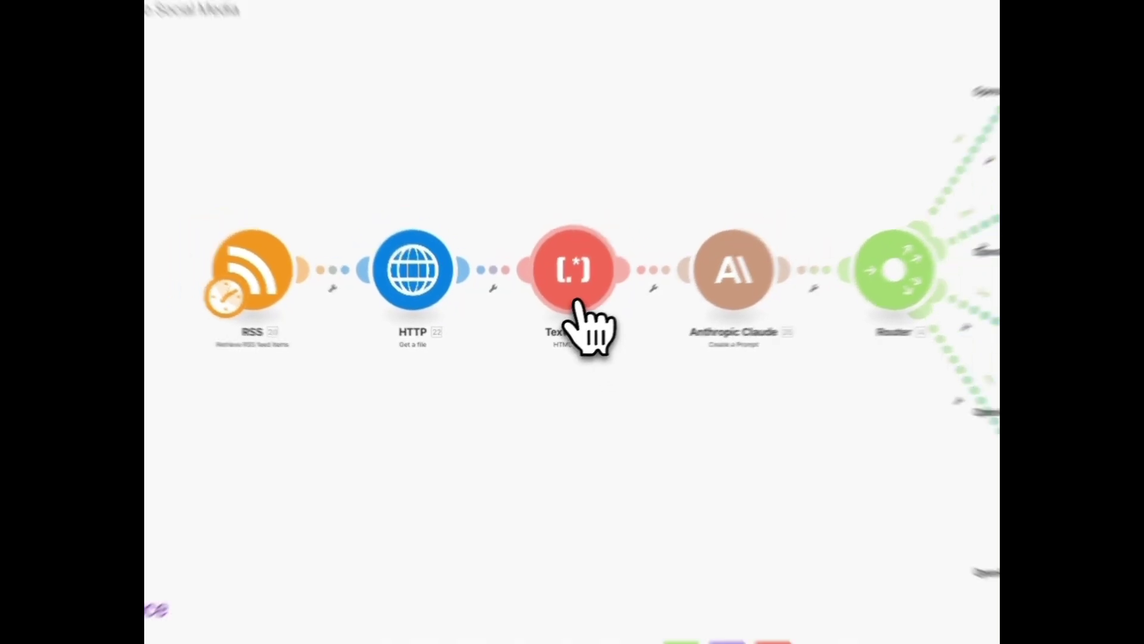
Step: Open the Text parser module, check the HTTP data mapping in its HTML field and accept the settings
click(577, 298)
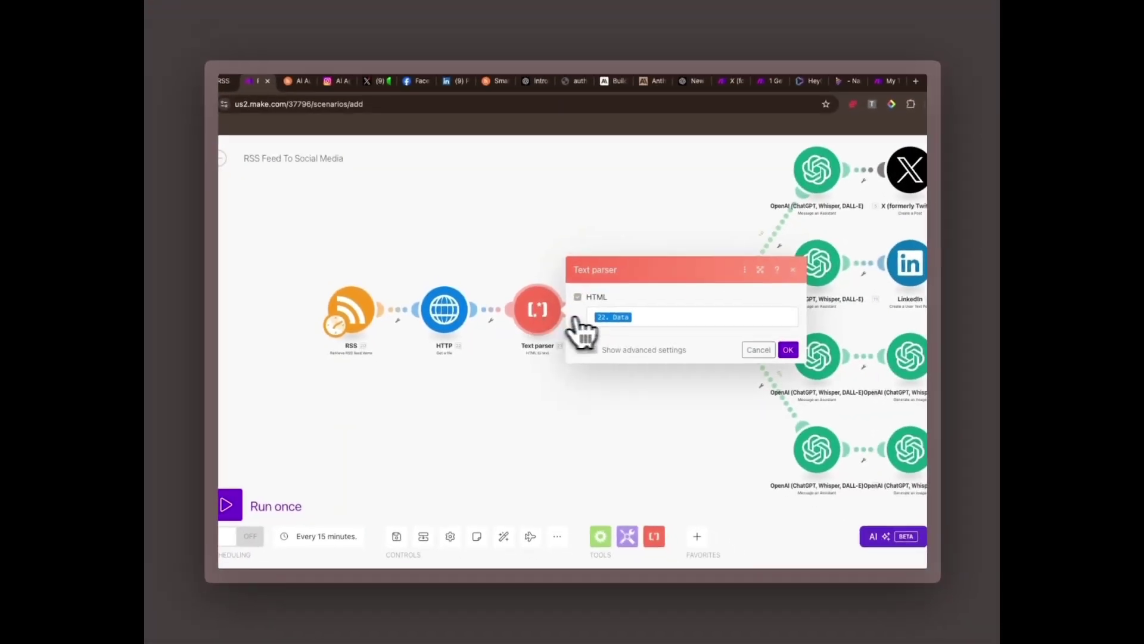
click(596, 317)
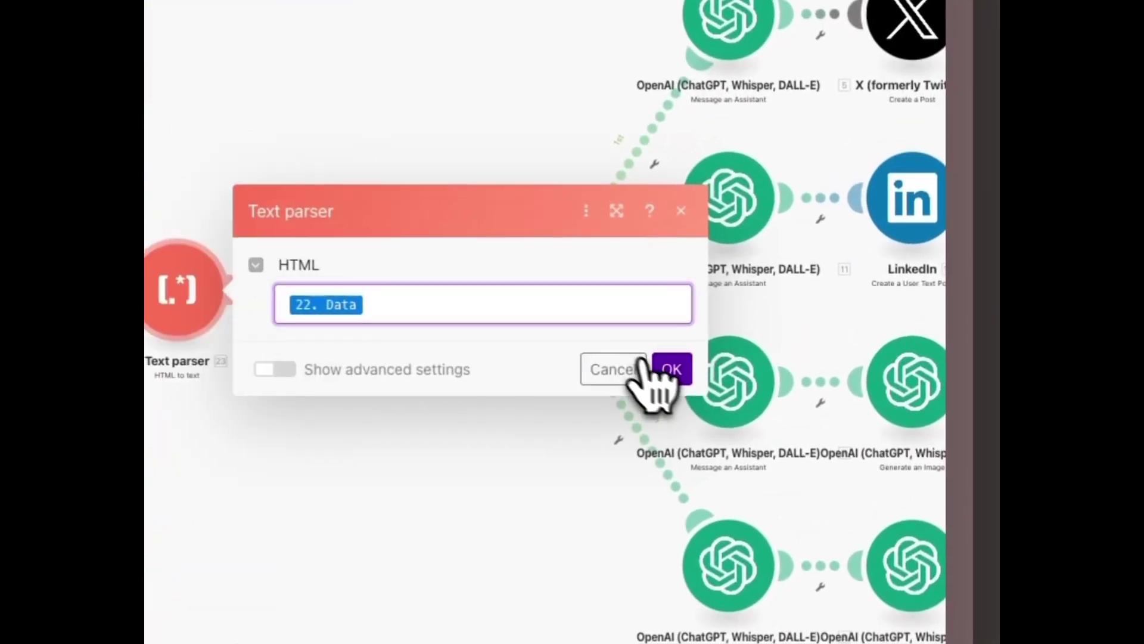
click(785, 349)
Step: Open the Anthropic Claude module and examine its model, token limit and summarizing prompt text
click(637, 326)
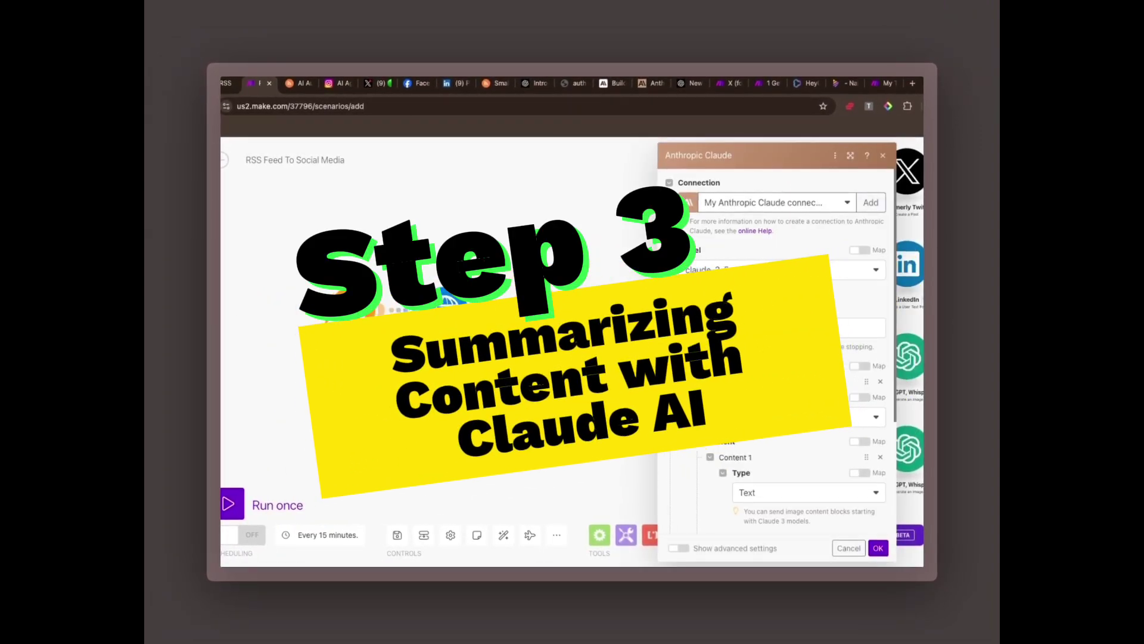
scroll(754, 338, down, 5)
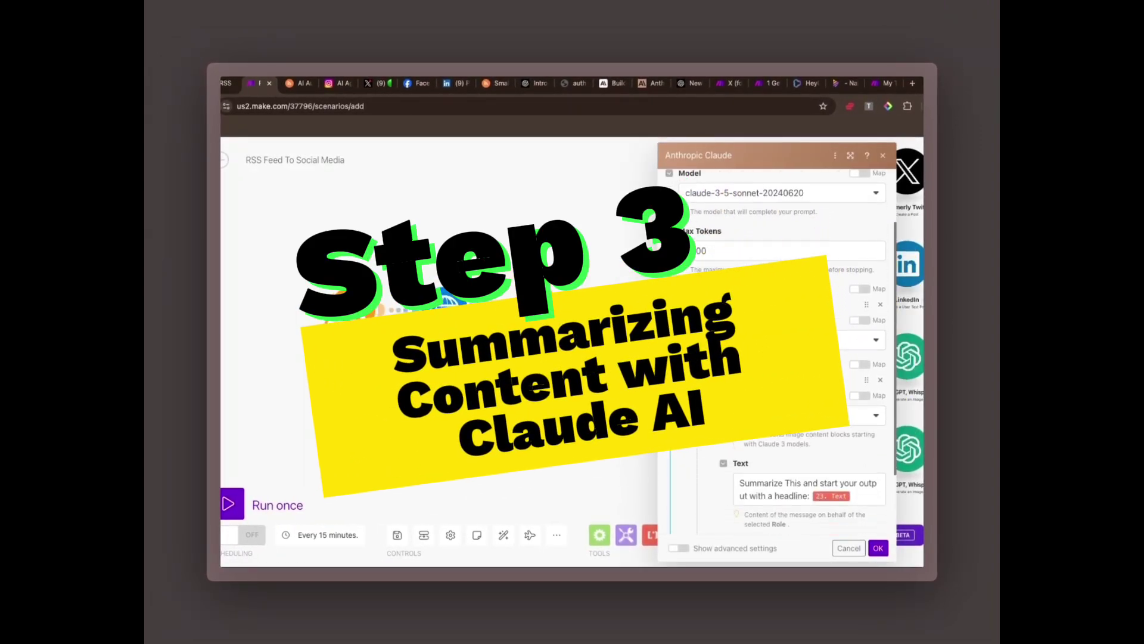
click(853, 430)
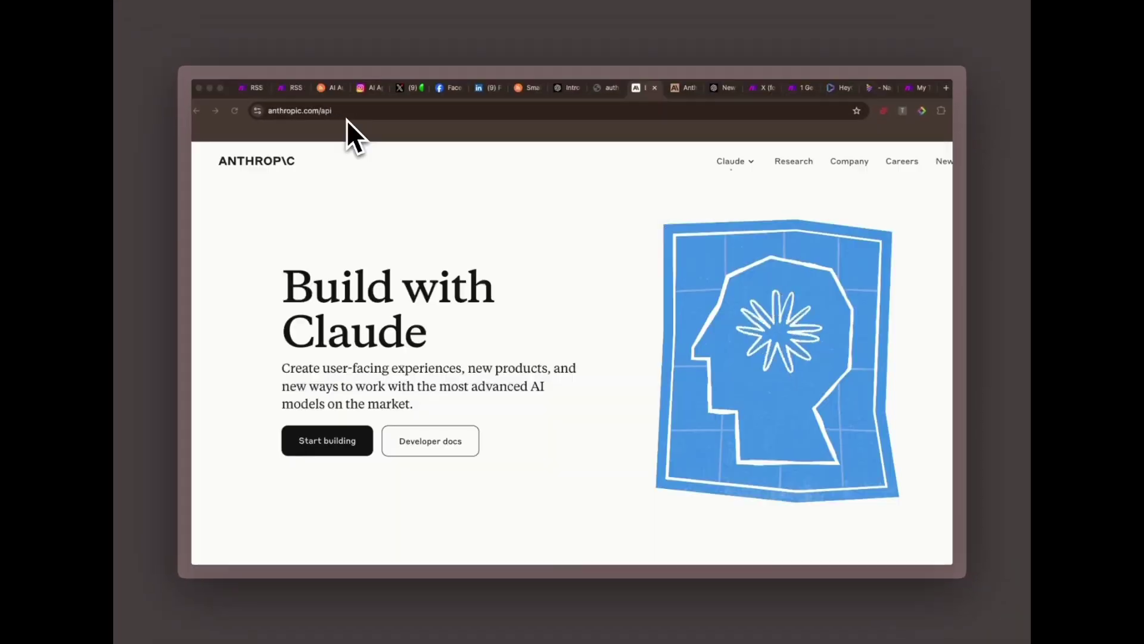
Step: Switch to anthropic.com/api, start building with Claude, and open the API keys page in the Anthropic console
click(346, 118)
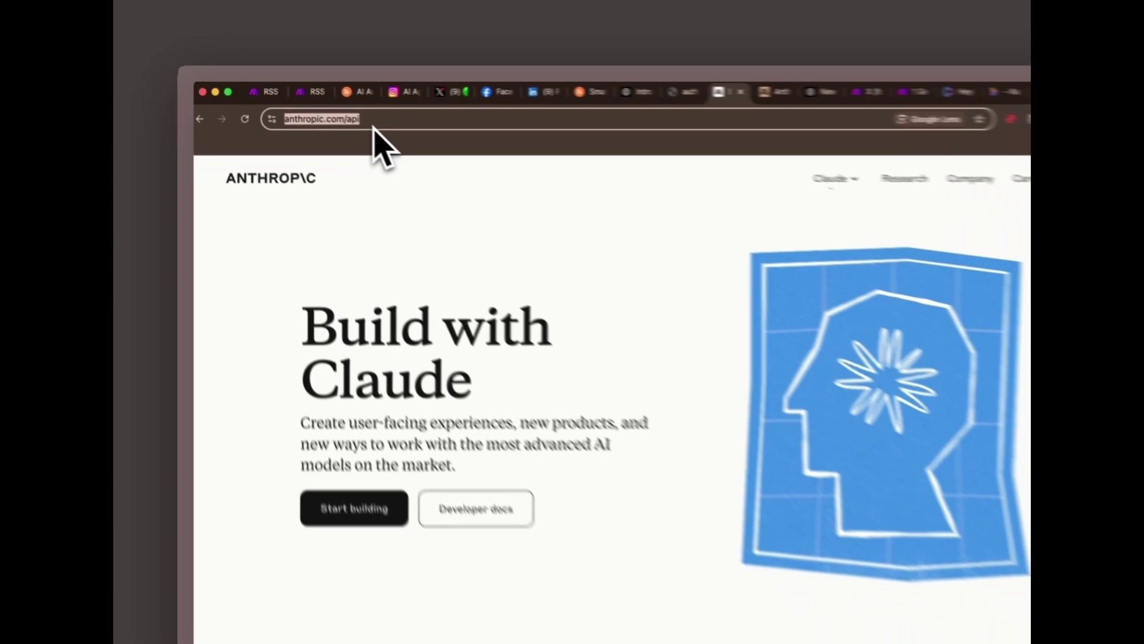
click(360, 441)
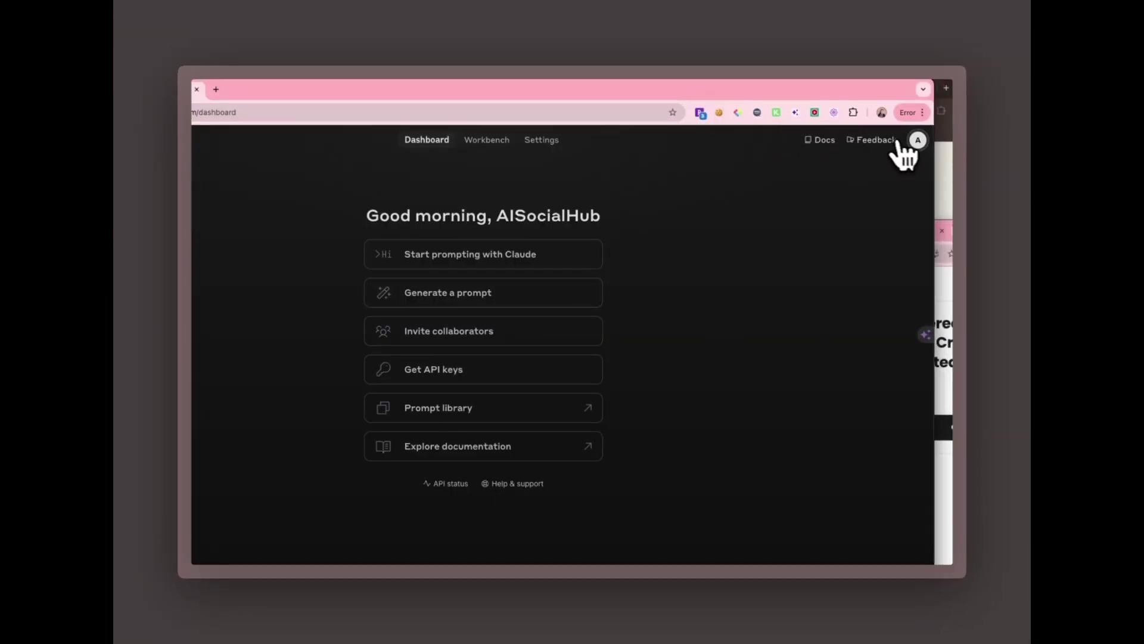
click(918, 140)
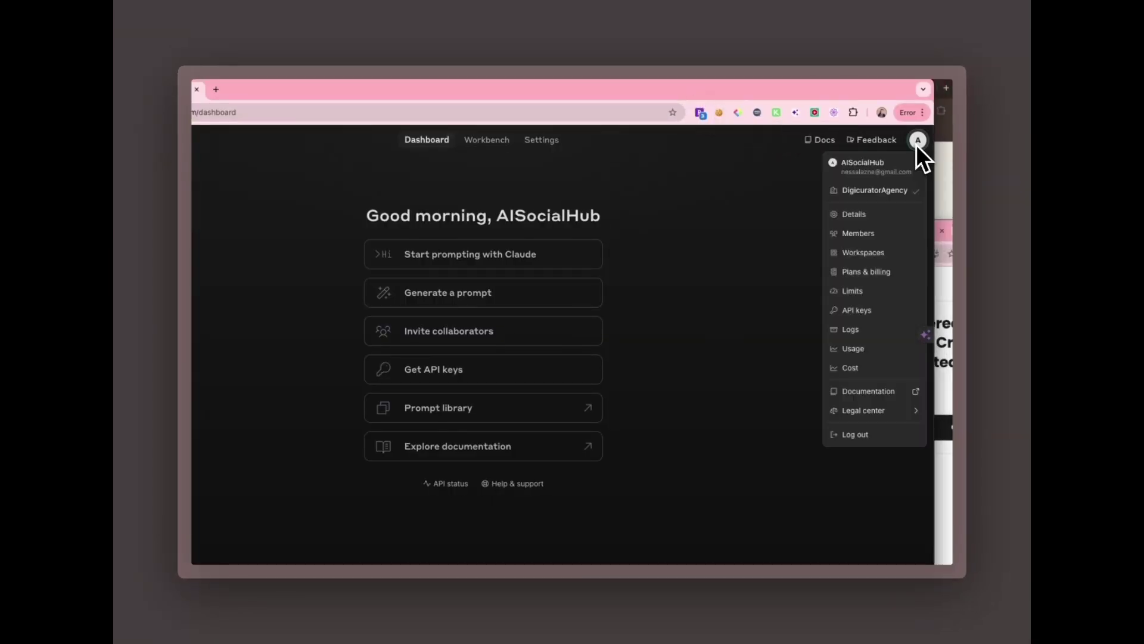
click(860, 316)
Step: Create a new Anthropic API key named SocialMediaAutomation
click(794, 191)
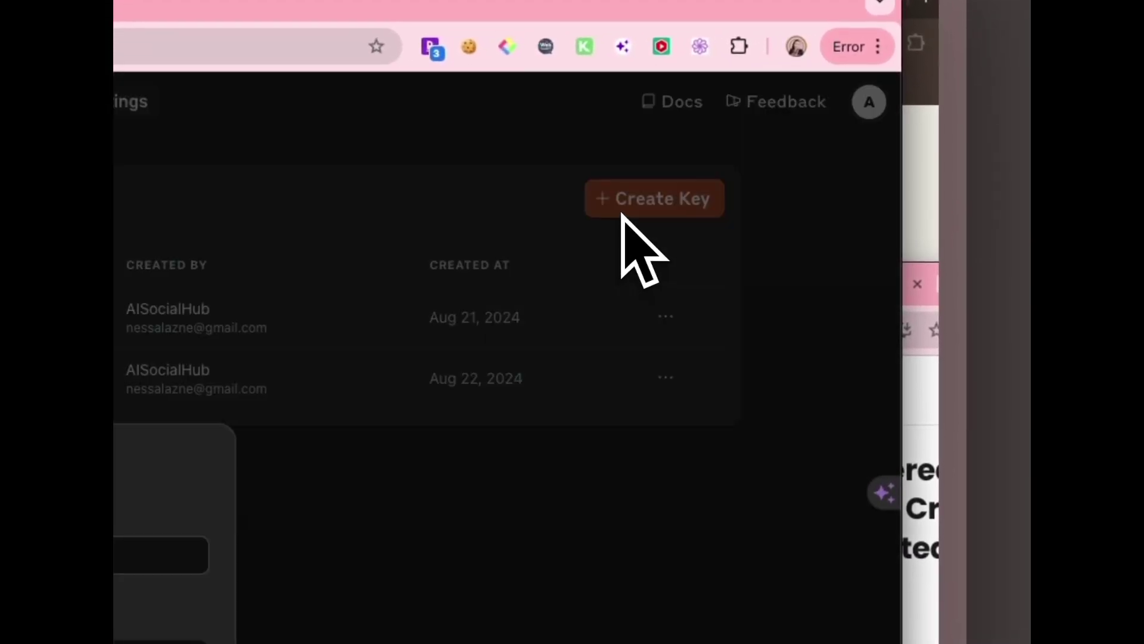
click(465, 365)
text(Soci)
click(557, 460)
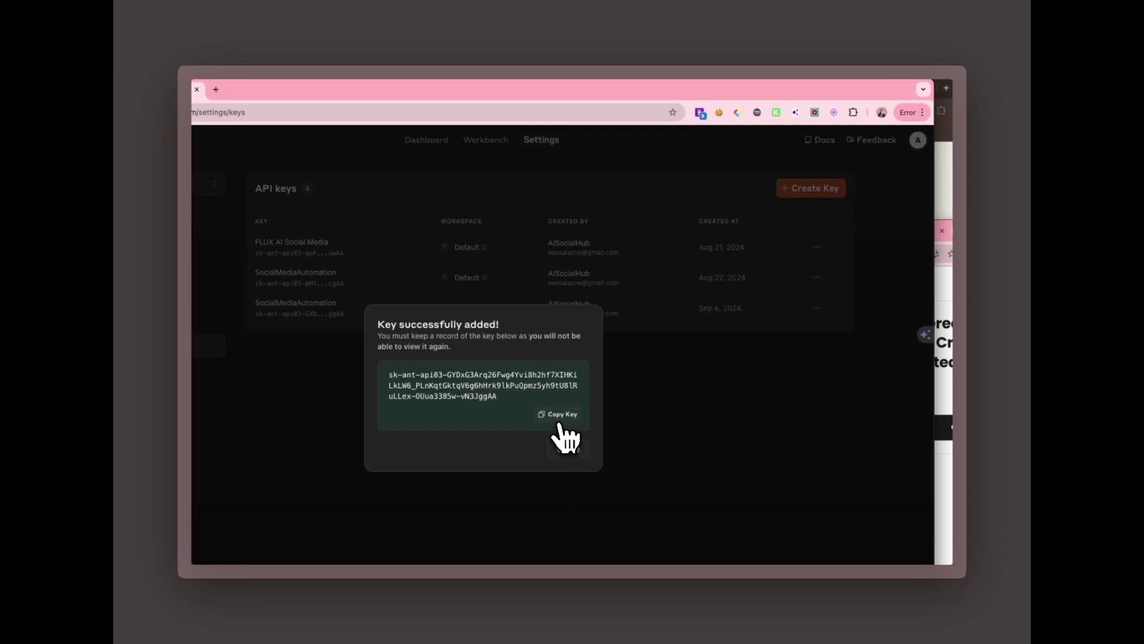
Step: Copy the new Anthropic key, switch to Make, paste it as the API Key of the Claude connection and save the connection
click(559, 420)
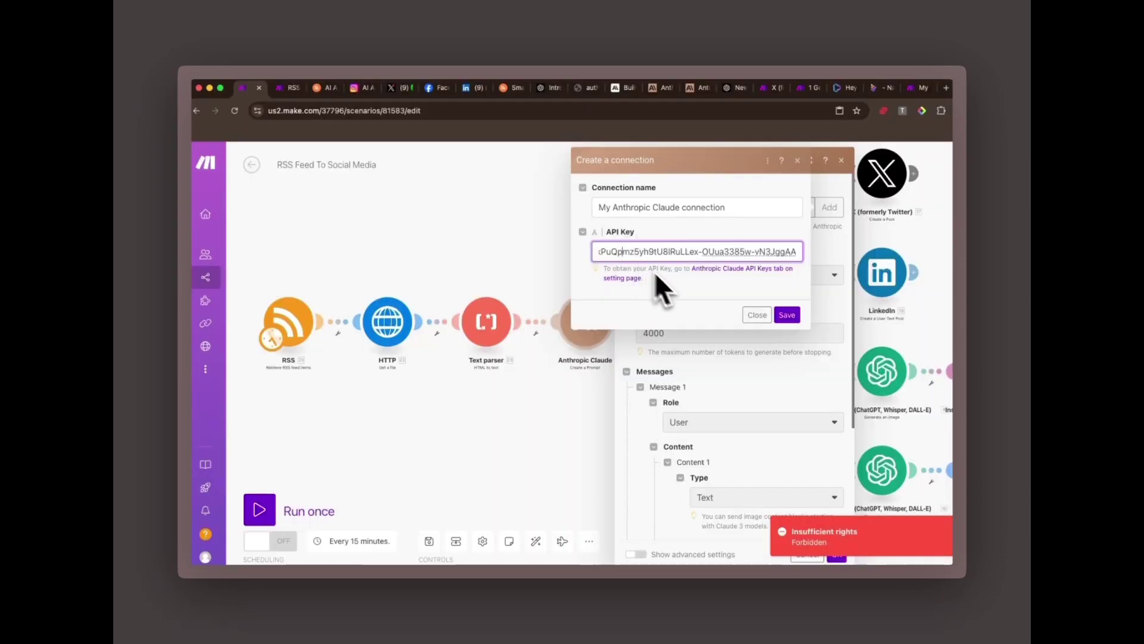
click(785, 317)
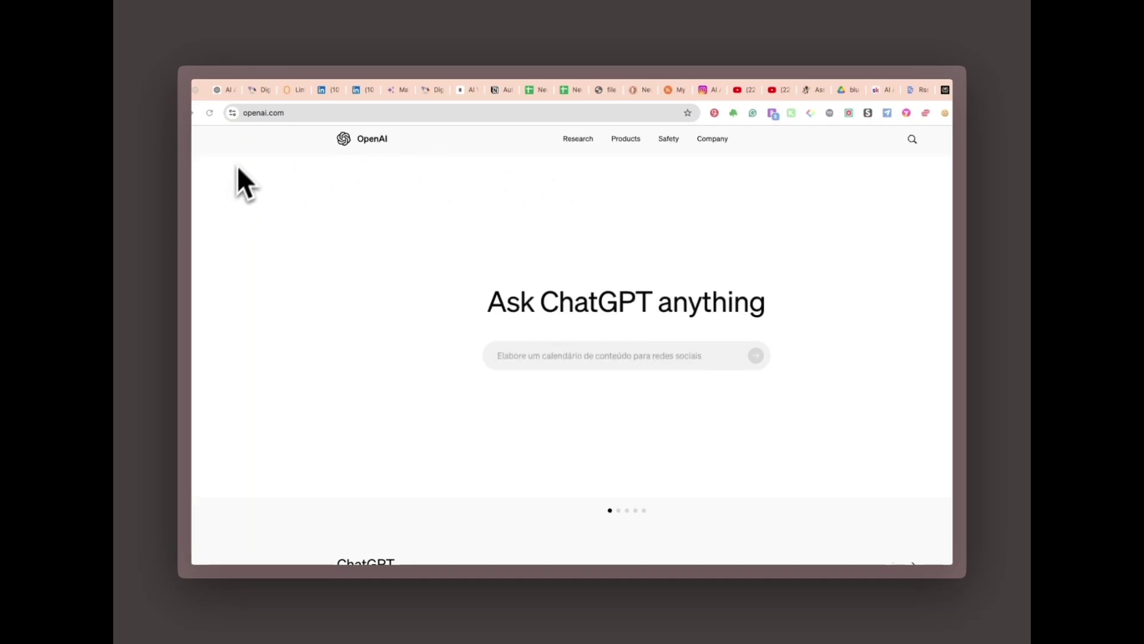
Step: Switch to openai.com, go to the API login from its products, and open the OpenAI platform's Dashboard
click(294, 115)
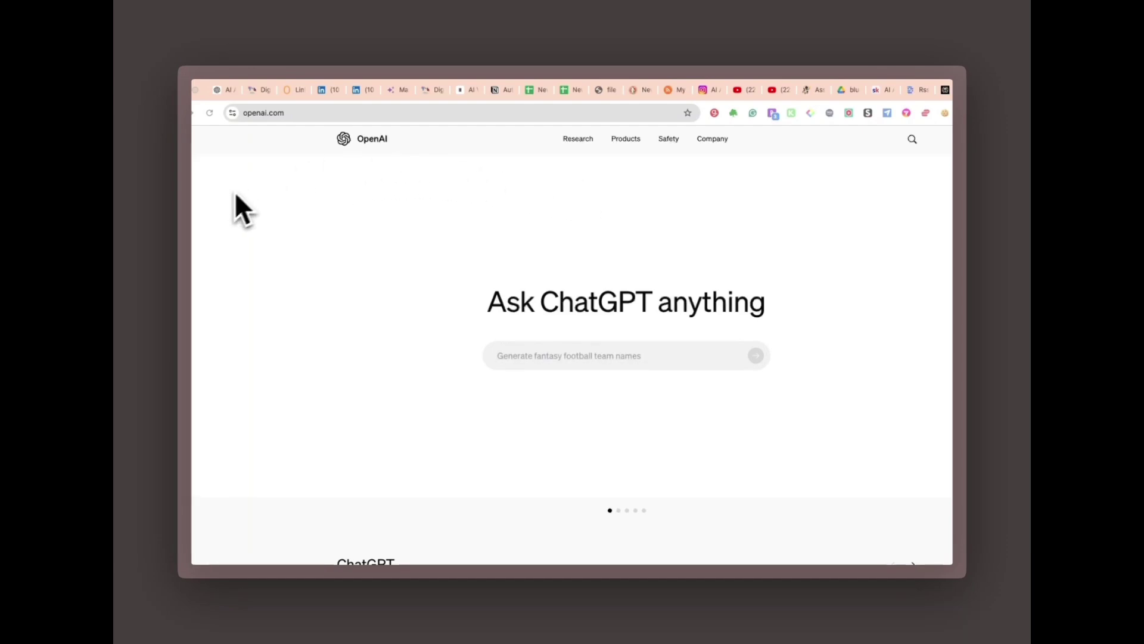
click(295, 116)
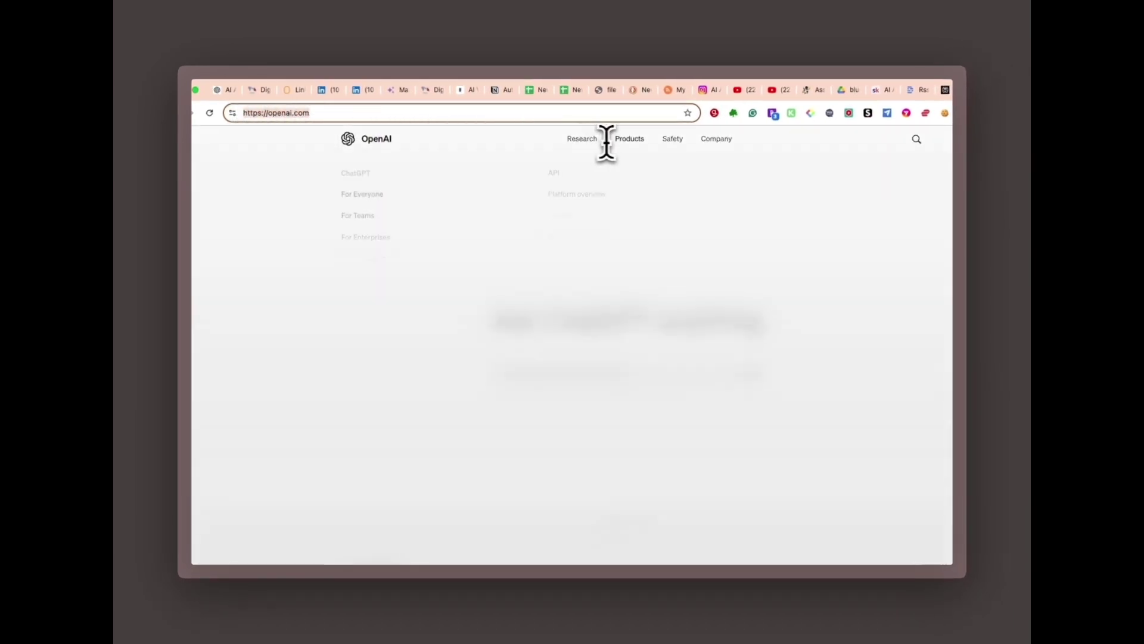
mouse_move(621, 143)
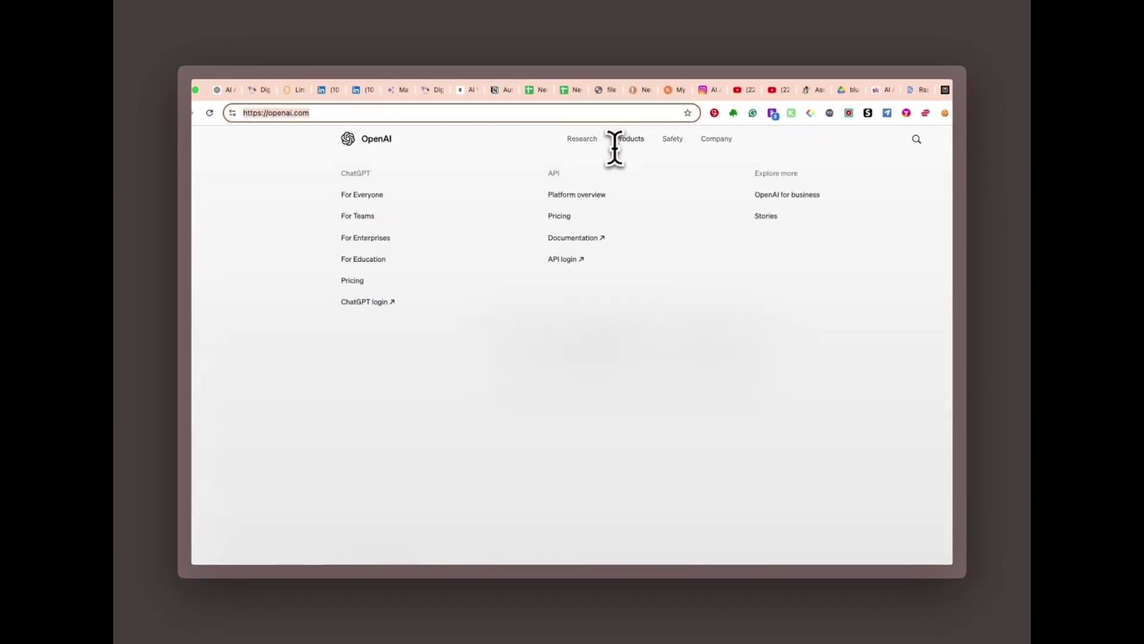
click(561, 262)
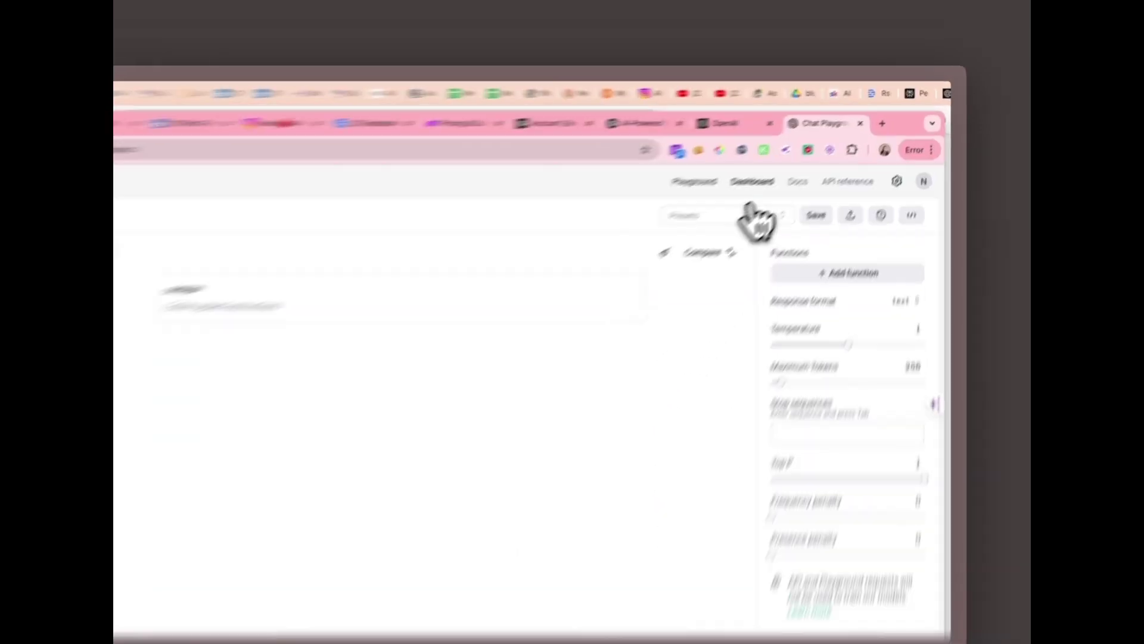
click(752, 181)
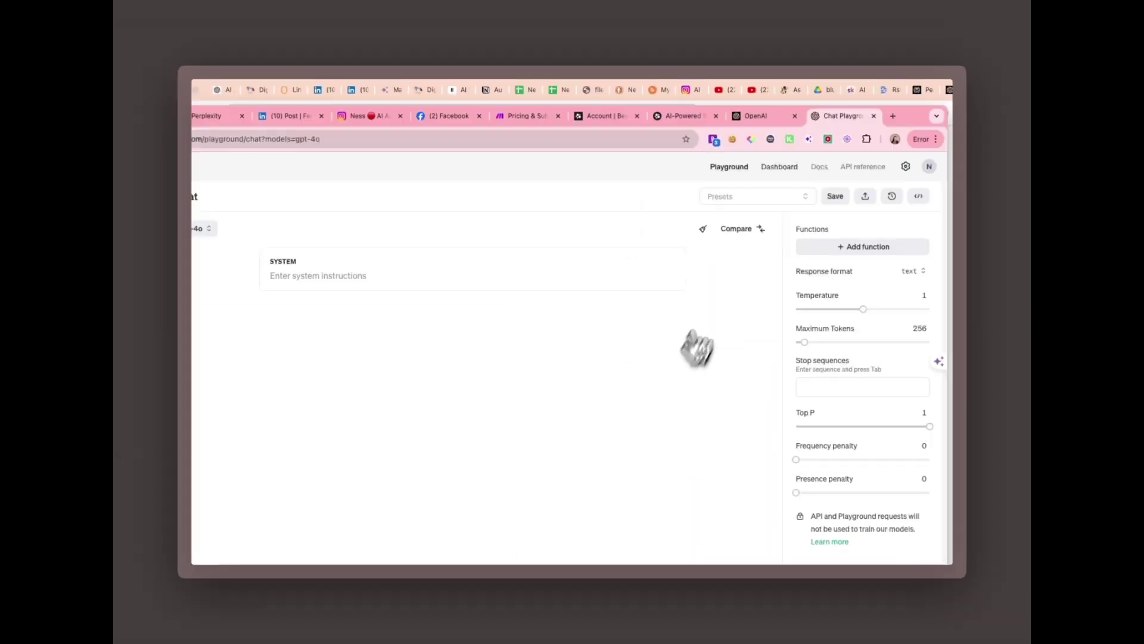
click(777, 164)
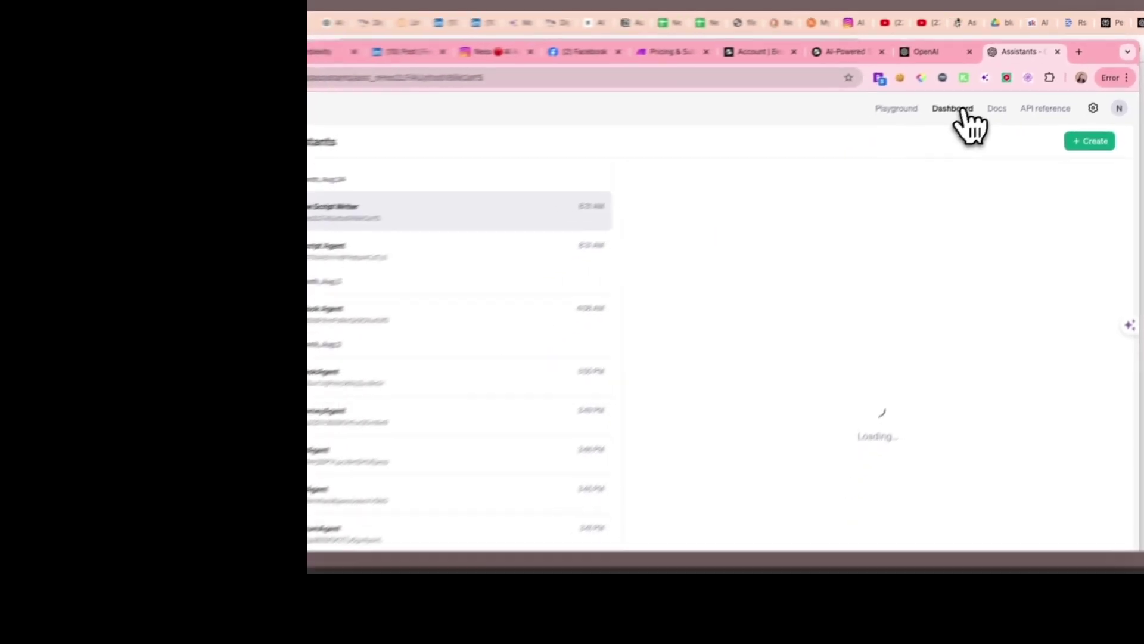